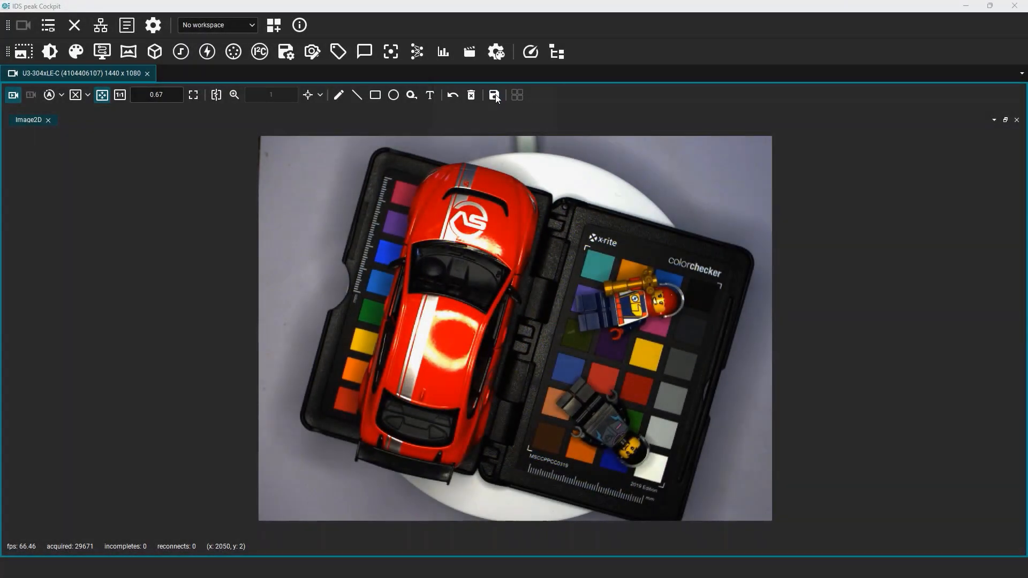
Save the current camera image as turntable in PNG format.
{"action": "left_click", "coordinate": [494, 95]}
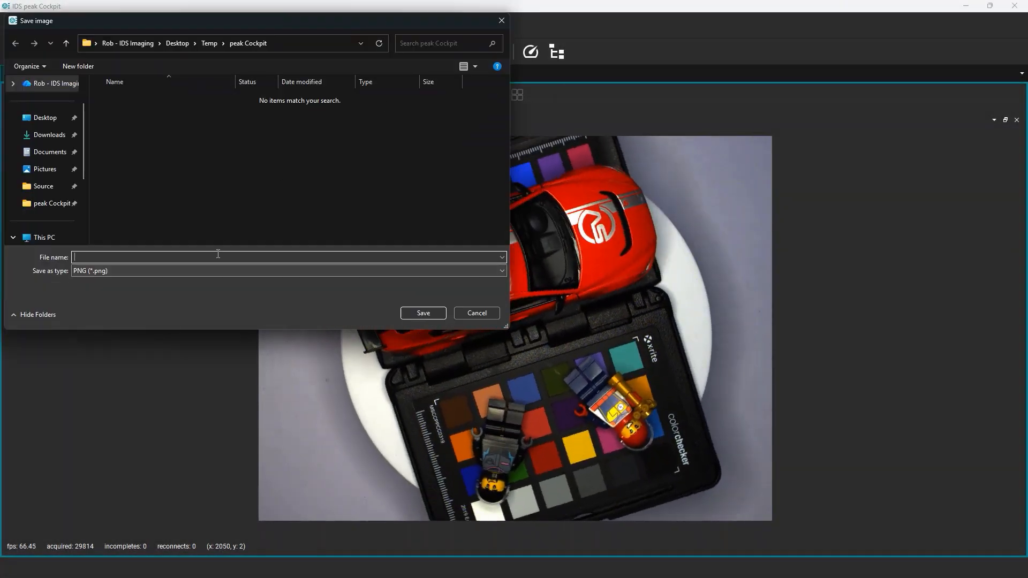
{"action": "type", "text": "turntable"}
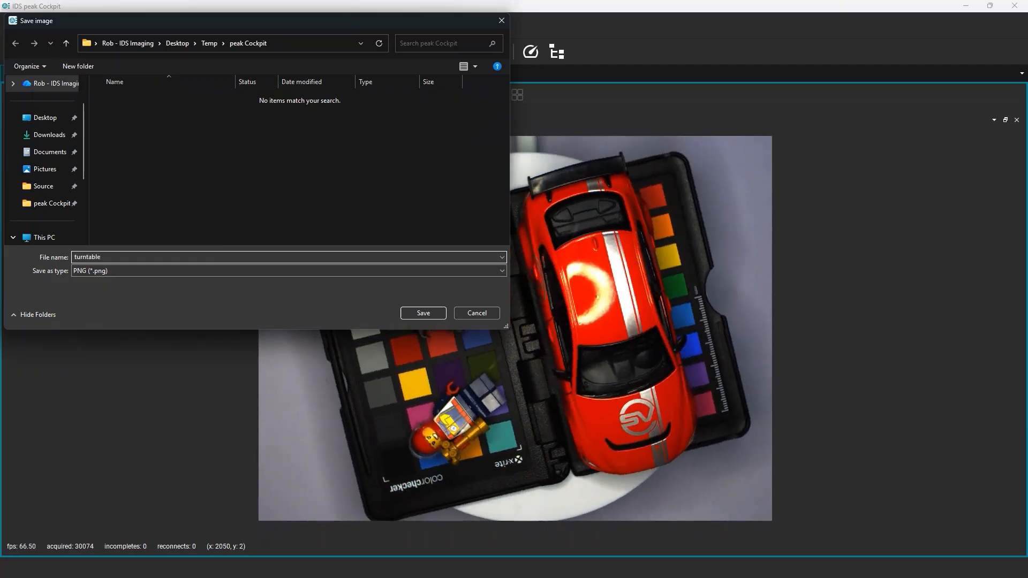
{"action": "left_click", "coordinate": [290, 271]}
{"action": "left_click", "coordinate": [291, 273]}
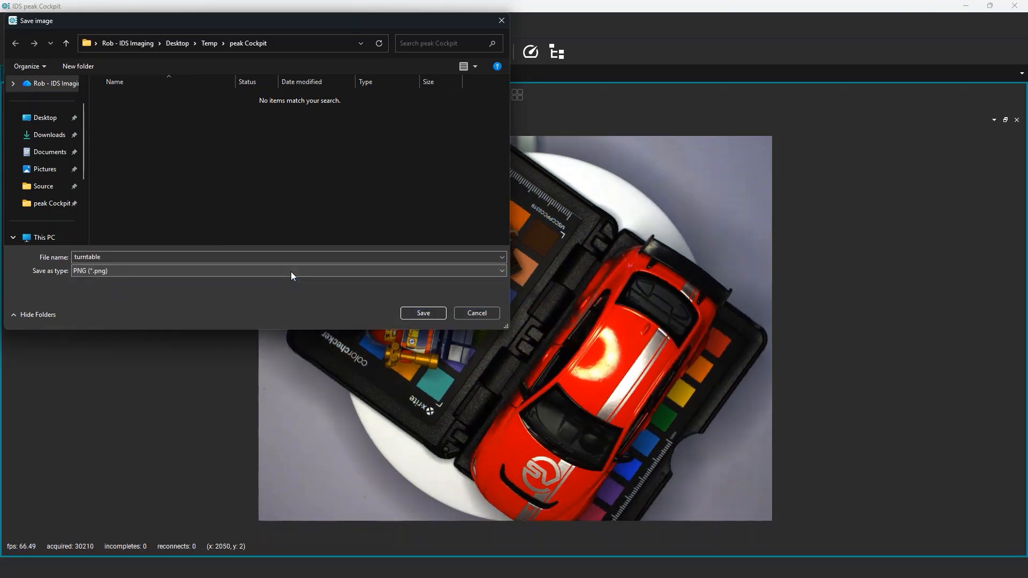
{"action": "left_click", "coordinate": [428, 313]}
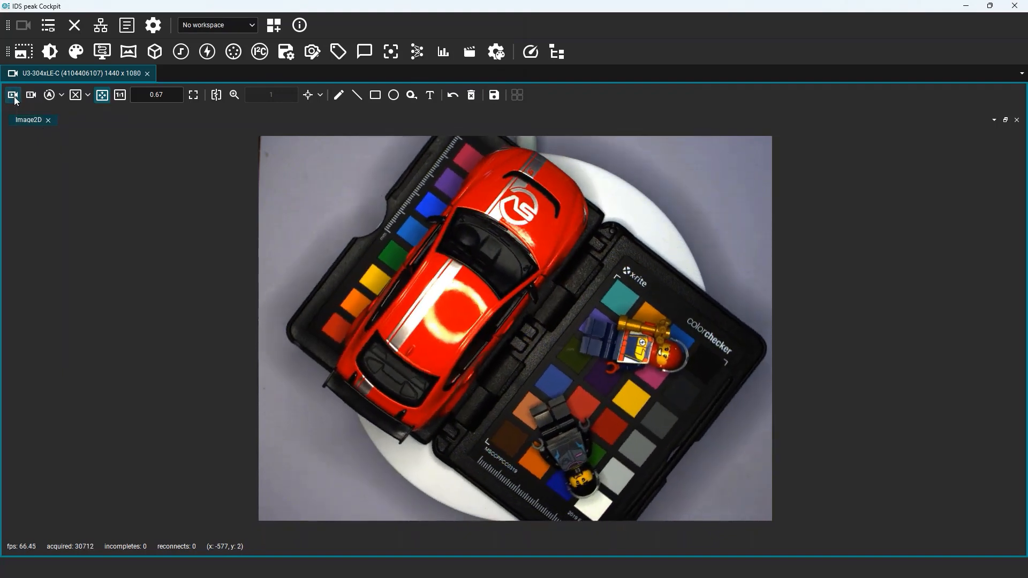
Save another camera image, adding 2 to the suggested file name.
{"action": "left_click", "coordinate": [494, 95]}
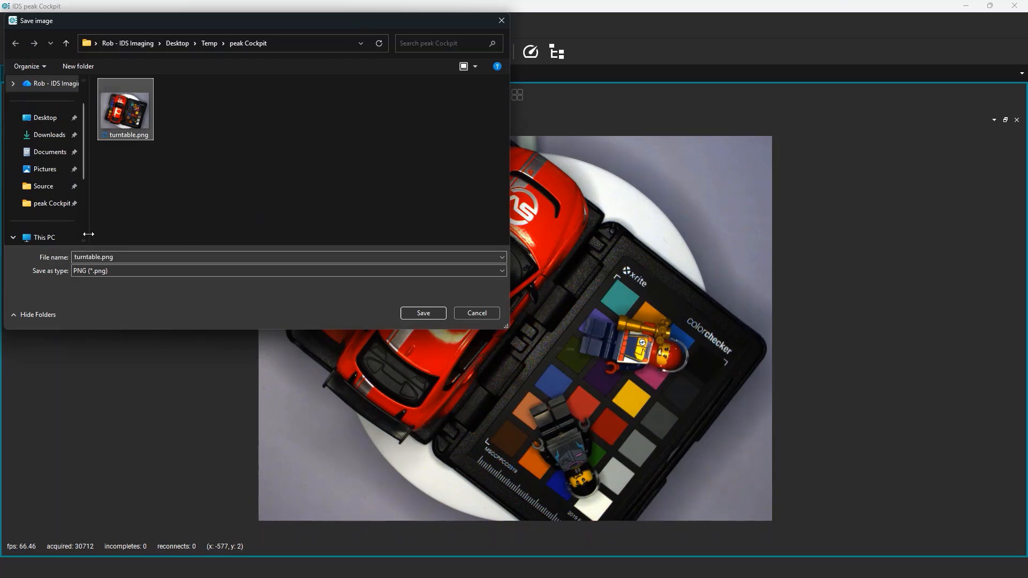
{"action": "double_click", "coordinate": [103, 257]}
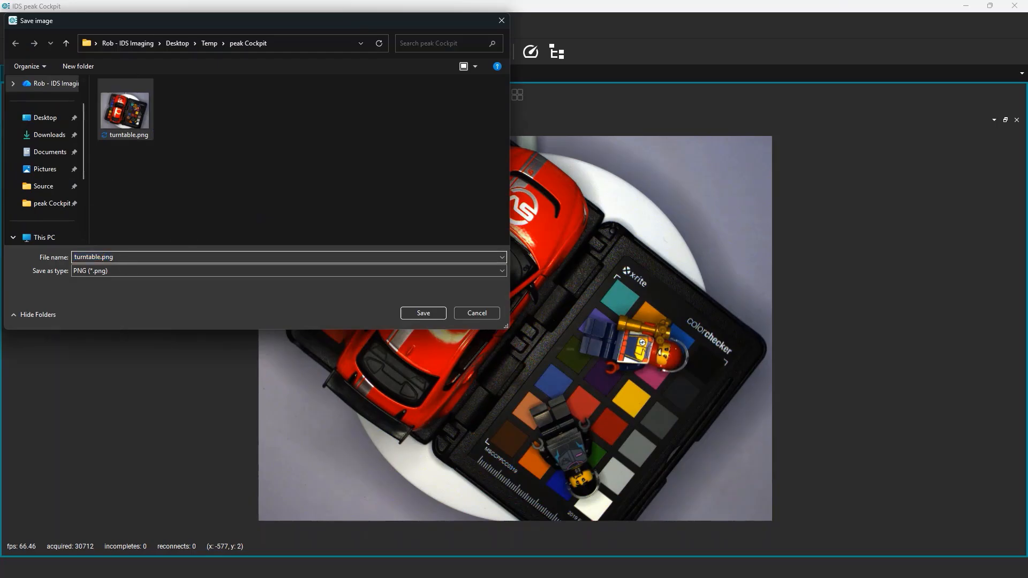
{"action": "type", "text": "2"}
{"action": "key", "text": "Return"}
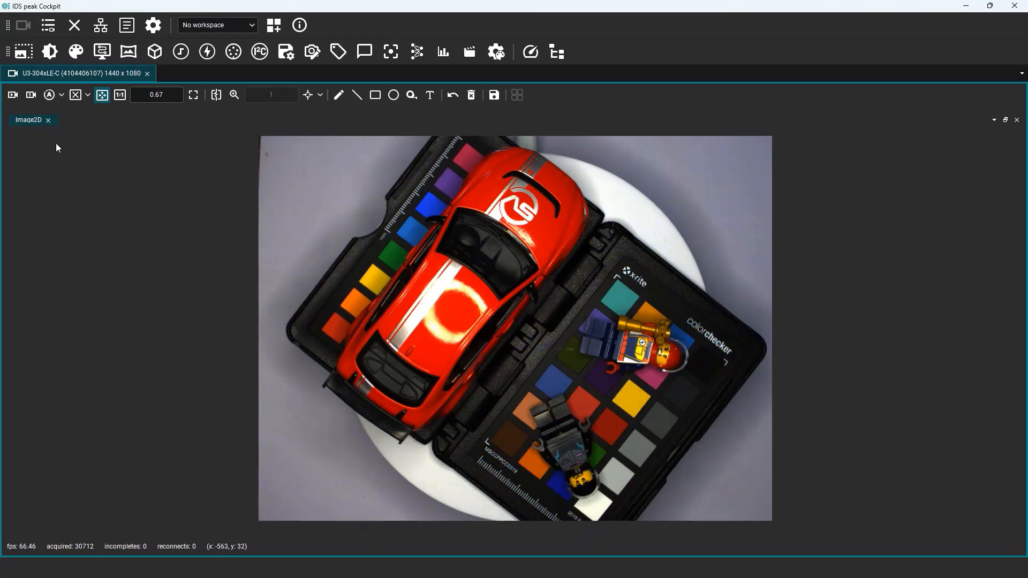
Enable automatic image file names in the application options with the file name turntable.
{"action": "left_click", "coordinate": [17, 96]}
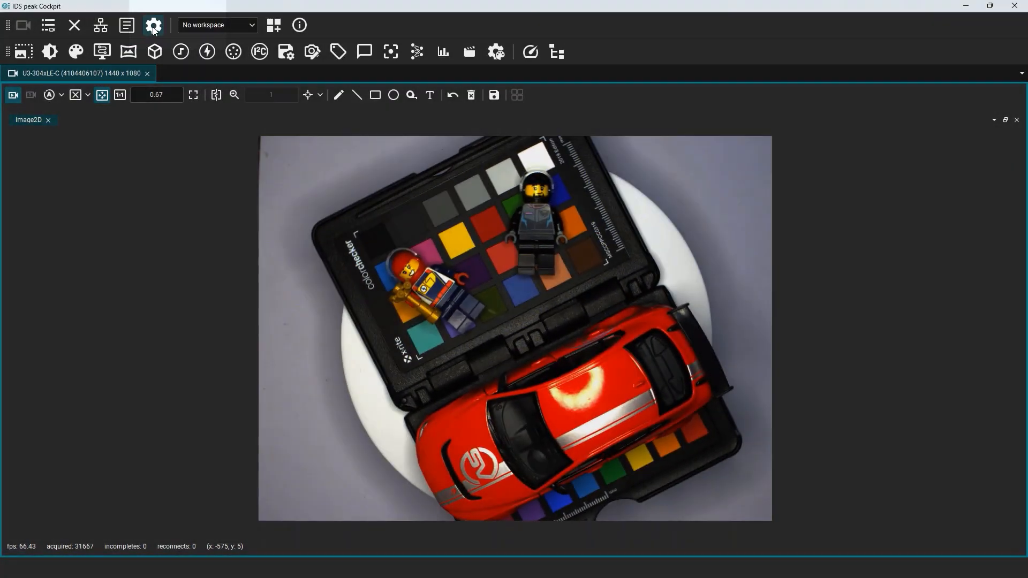
{"action": "left_click", "coordinate": [154, 27]}
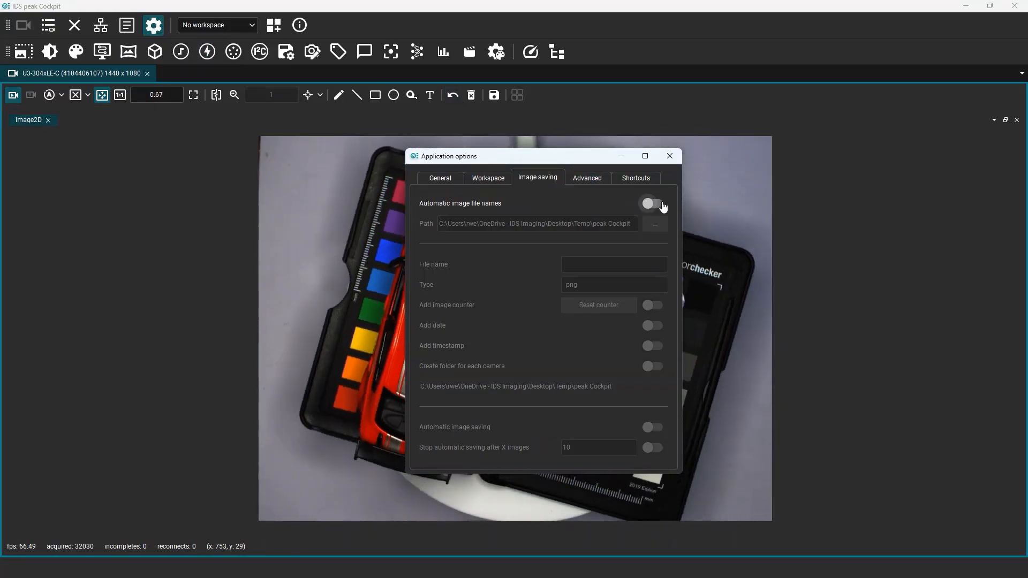
{"action": "left_click", "coordinate": [662, 207]}
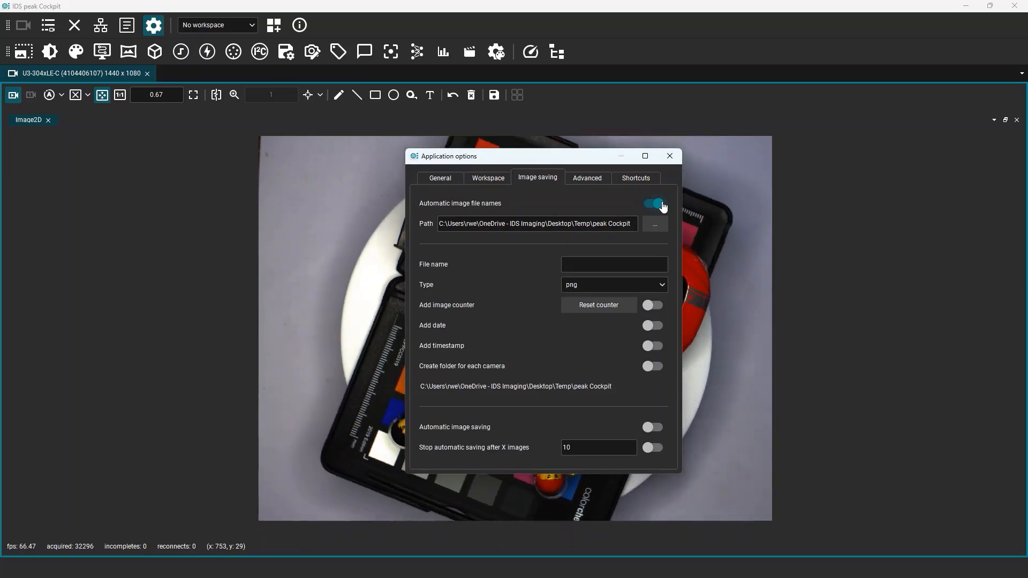
{"action": "left_click", "coordinate": [639, 263]}
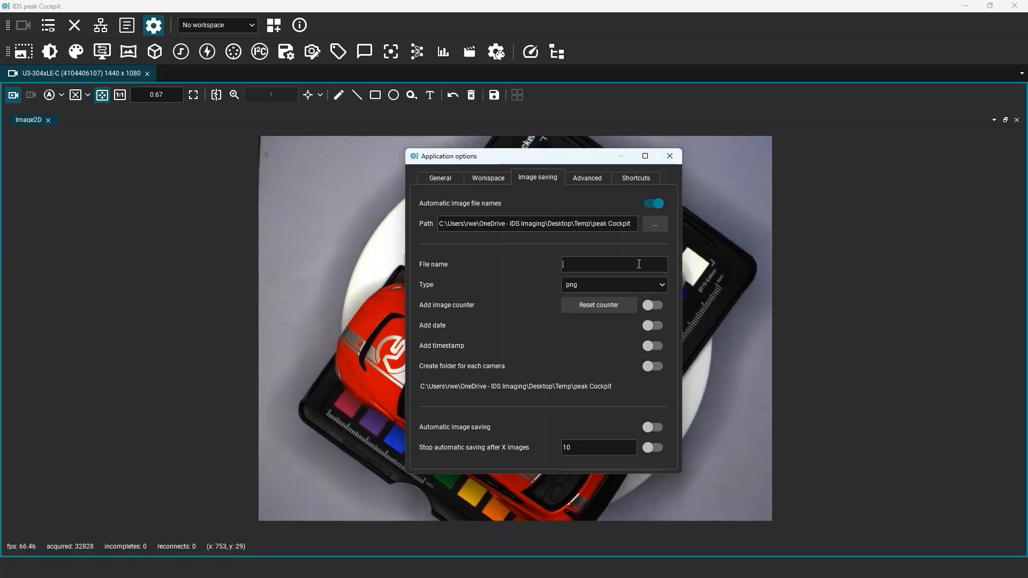
{"action": "type", "text": "turntable"}
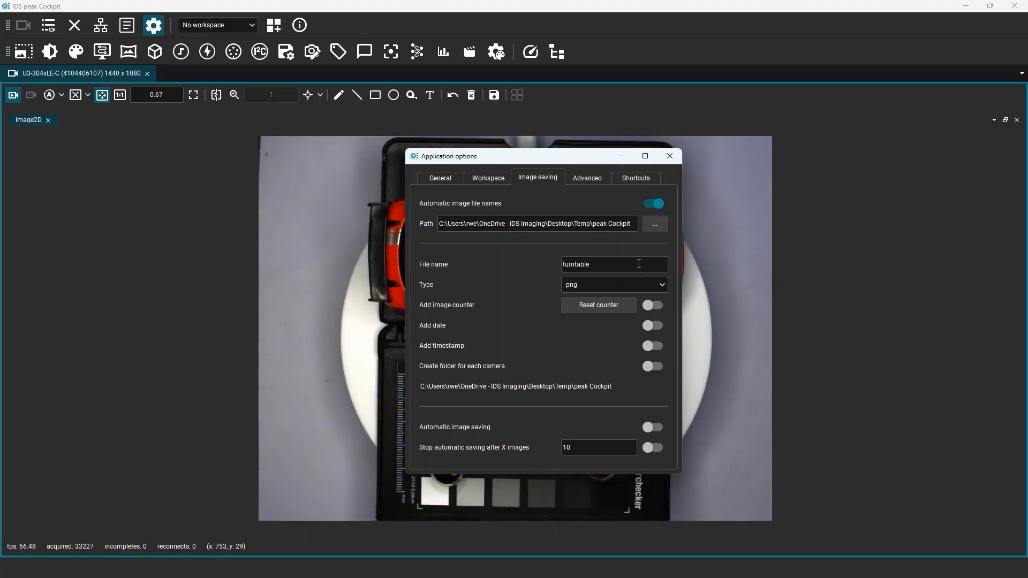
{"action": "left_click", "coordinate": [624, 385]}
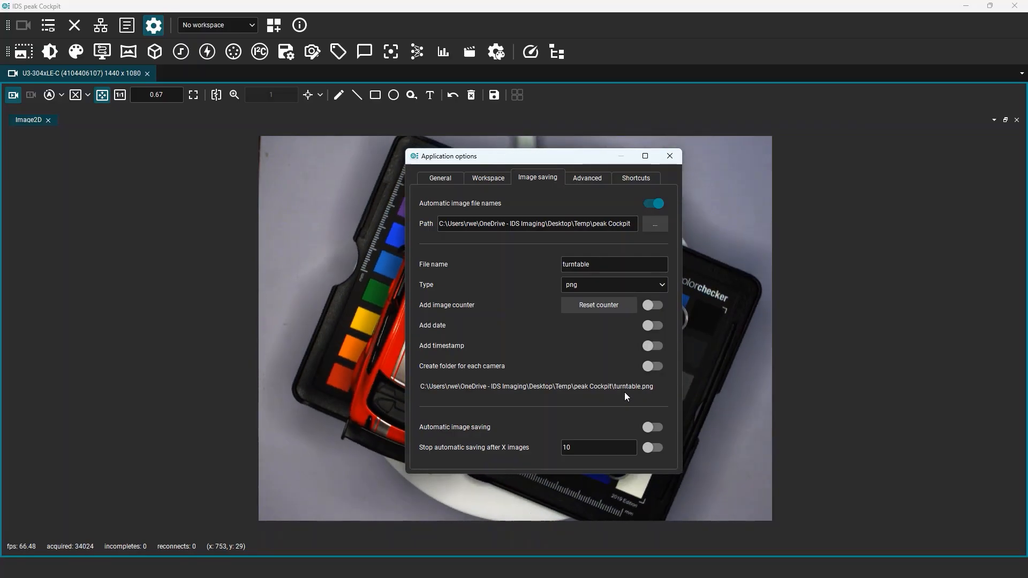
Set the automatic file name to use date and timestamp instead of an image counter.
{"action": "left_click", "coordinate": [653, 306]}
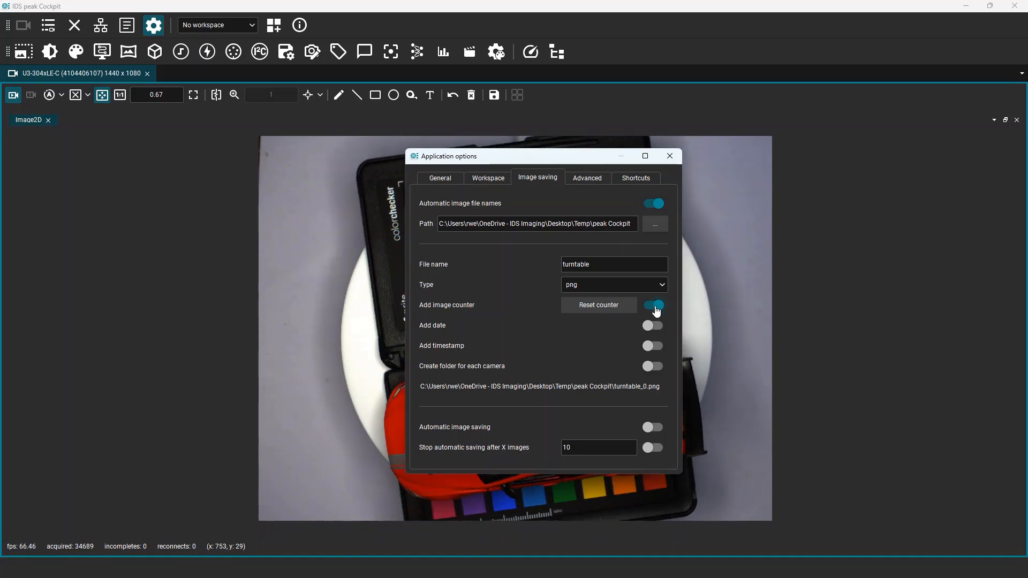
{"action": "left_click", "coordinate": [655, 307]}
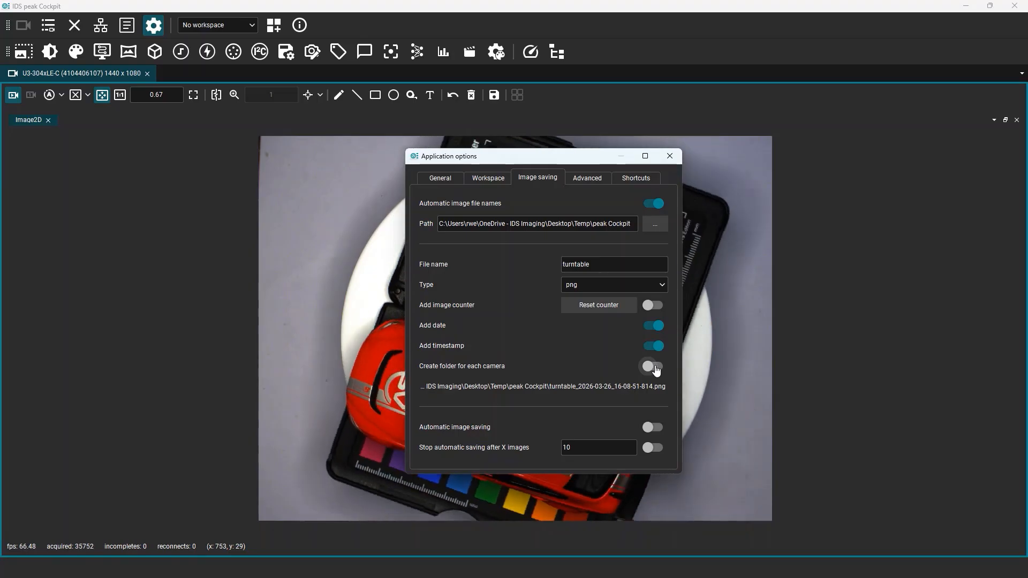
Toggle creating a folder for each camera on and off, then close the application options.
{"action": "left_click", "coordinate": [655, 369]}
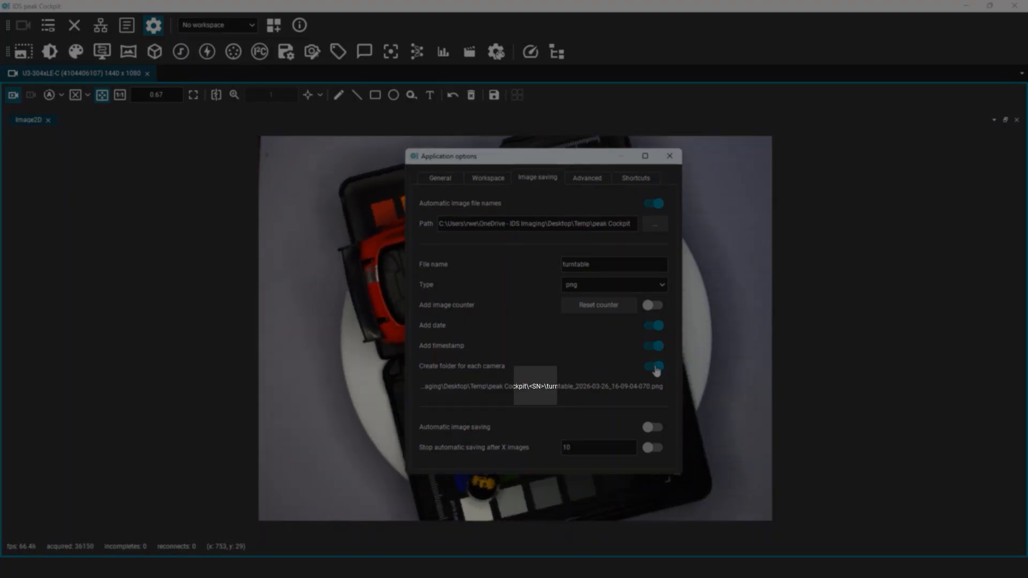
{"action": "left_click", "coordinate": [656, 370]}
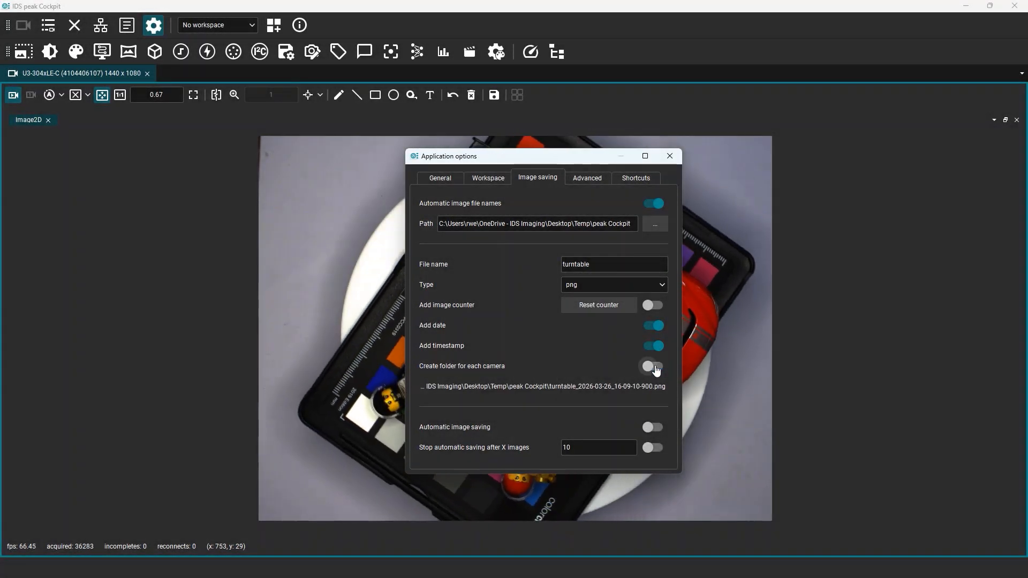
{"action": "left_click", "coordinate": [671, 159]}
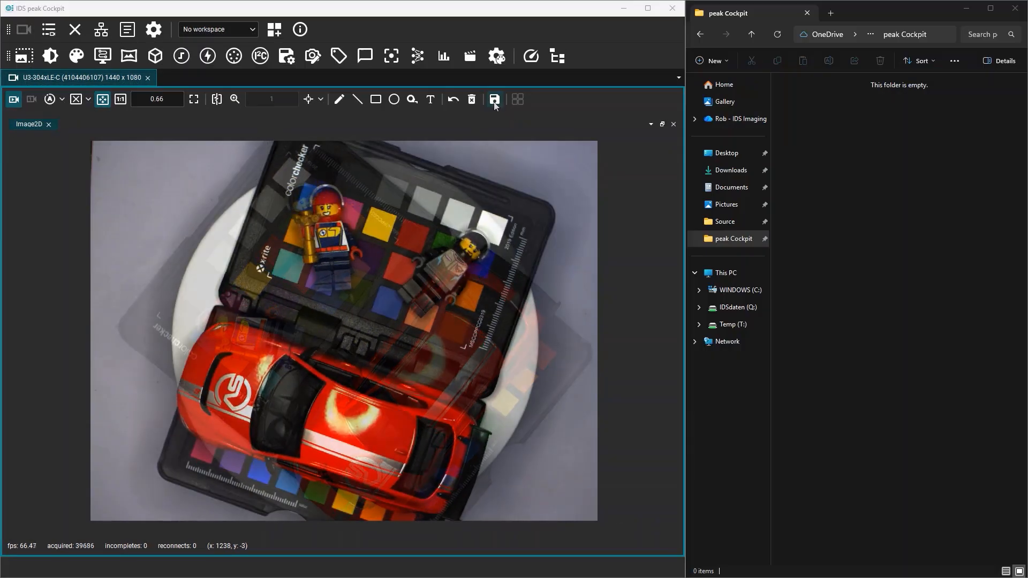
Save several snapshots with automatic file names into the peak Cockpit folder.
{"action": "left_click", "coordinate": [493, 99]}
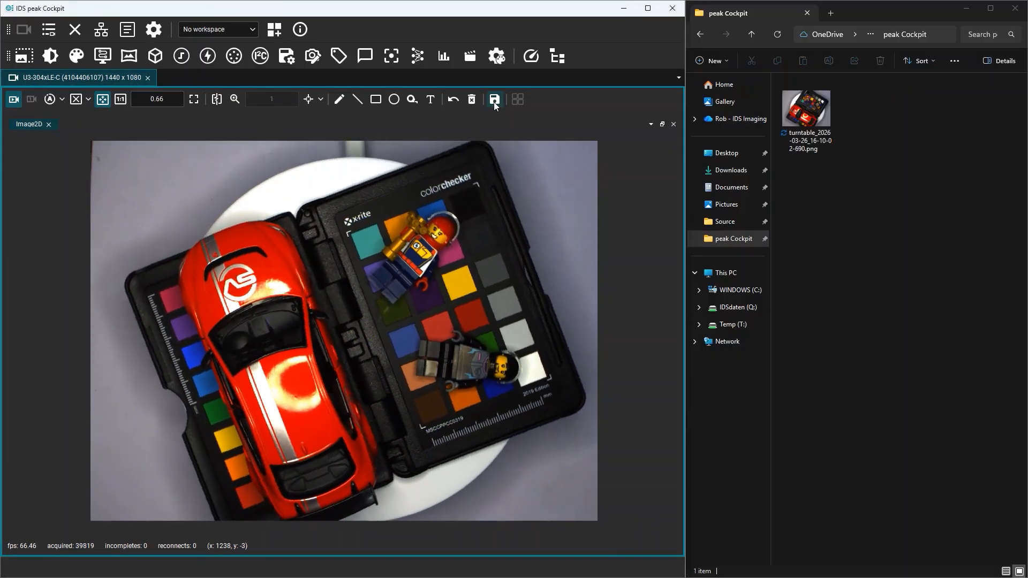
{"action": "left_click", "coordinate": [493, 99]}
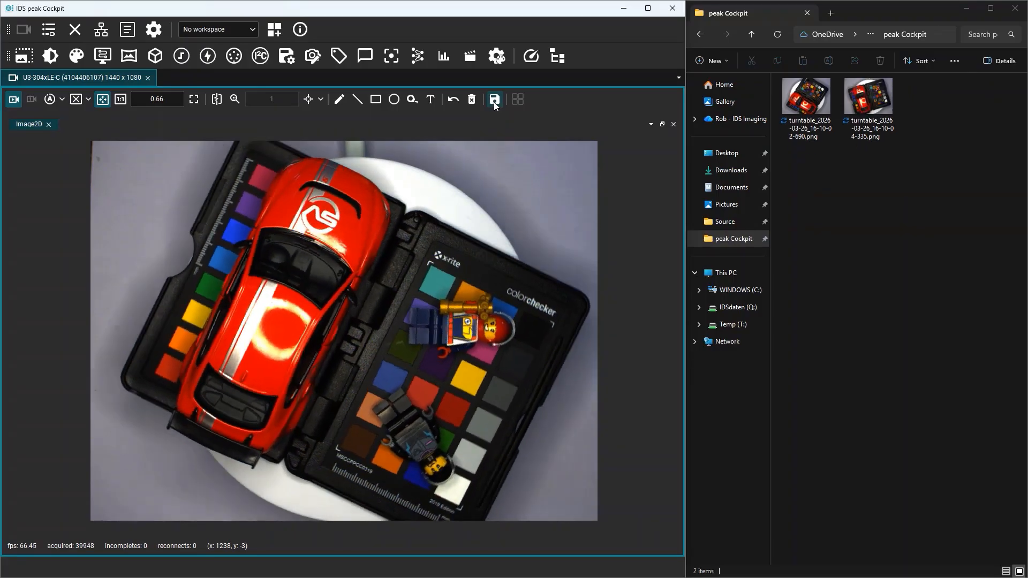
{"action": "left_click", "coordinate": [493, 101]}
{"action": "left_click", "coordinate": [493, 101]}
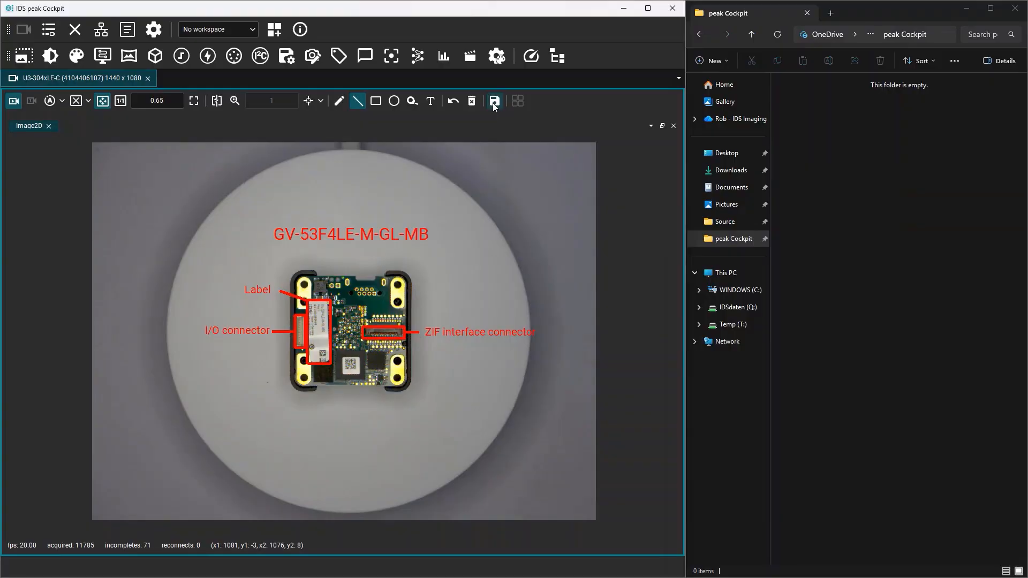
{"action": "left_click", "coordinate": [493, 103]}
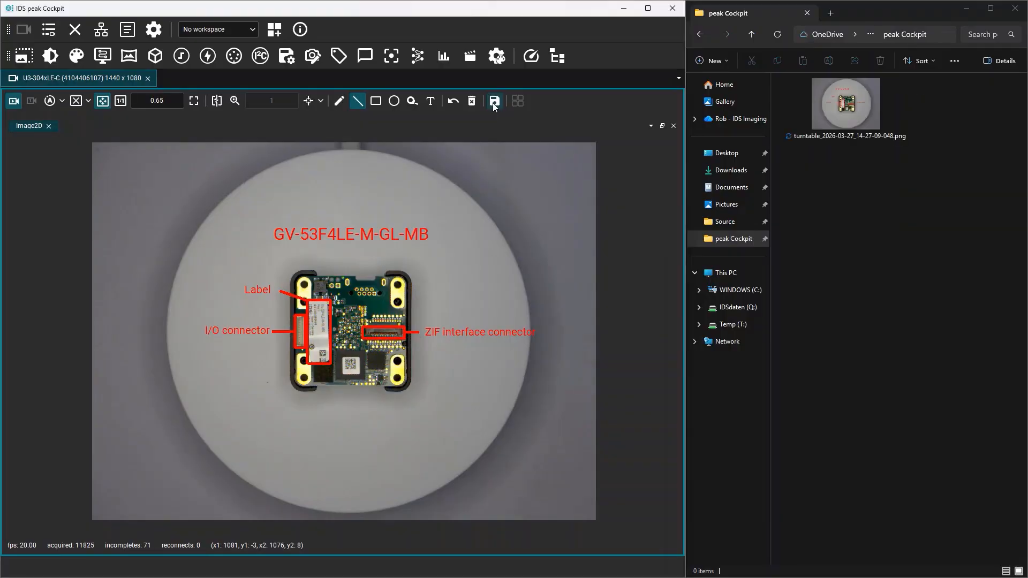
{"action": "left_click", "coordinate": [493, 102]}
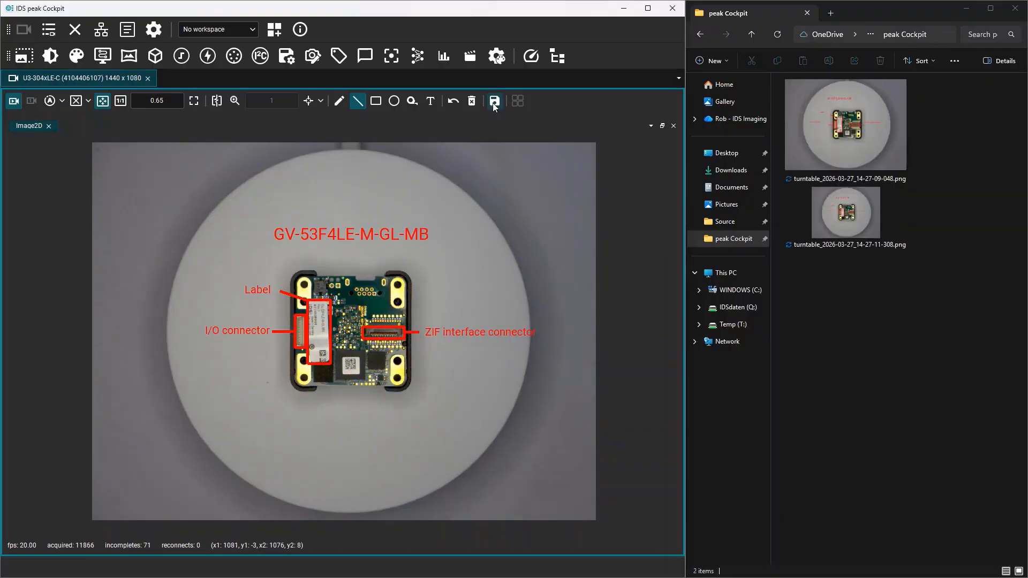
{"action": "left_click", "coordinate": [493, 103]}
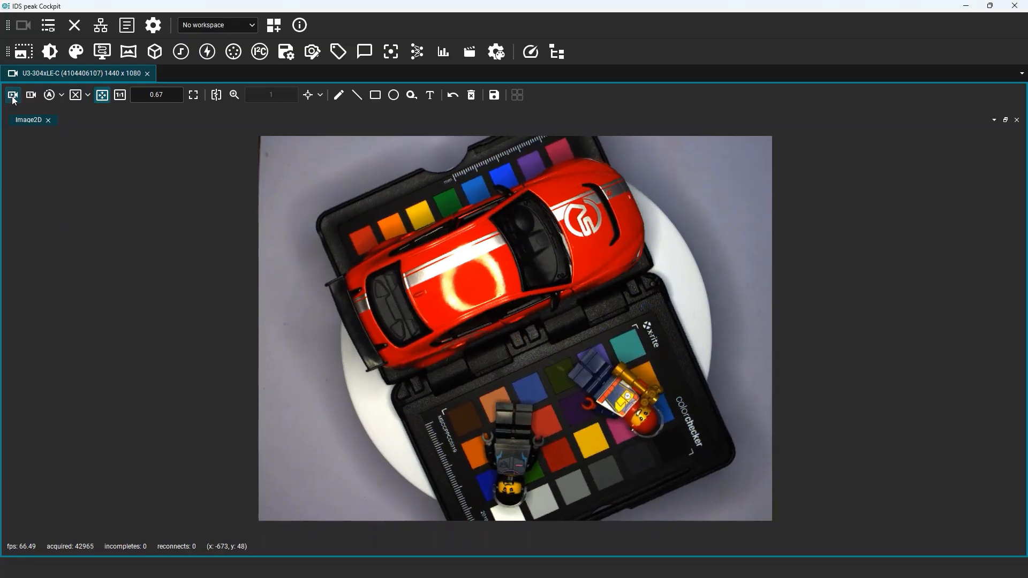
Enable automatic image saving and set it to stop after 5 images.
{"action": "left_click", "coordinate": [153, 26]}
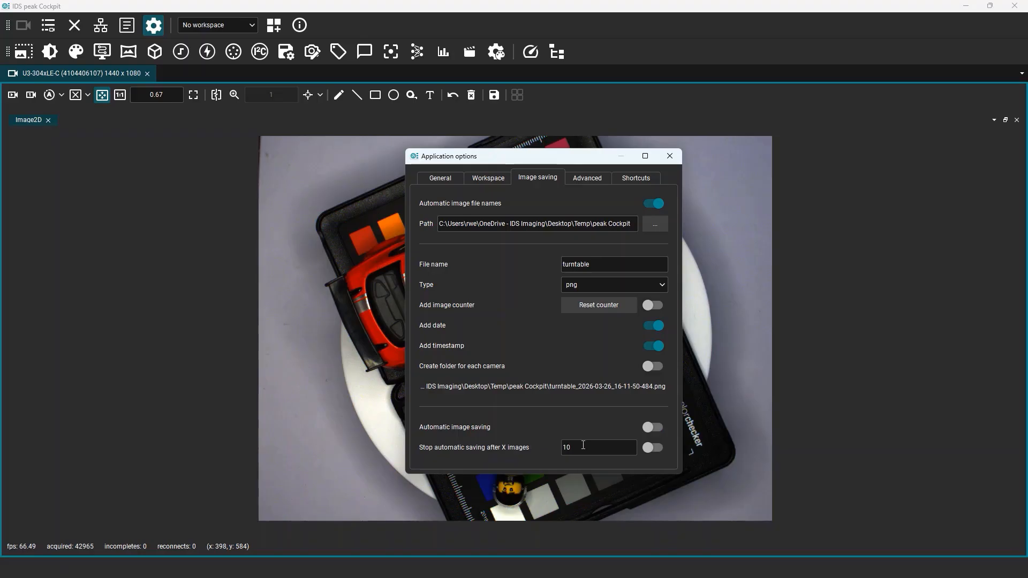
{"action": "type", "text": "50.00"}
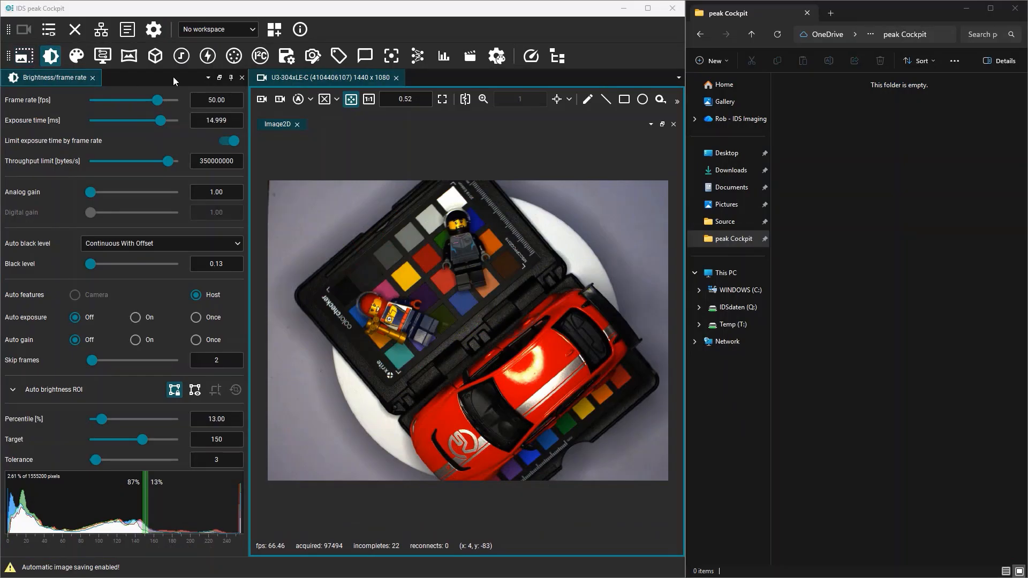
Start and stop image acquisition so frames are saved automatically.
{"action": "left_click", "coordinate": [261, 101]}
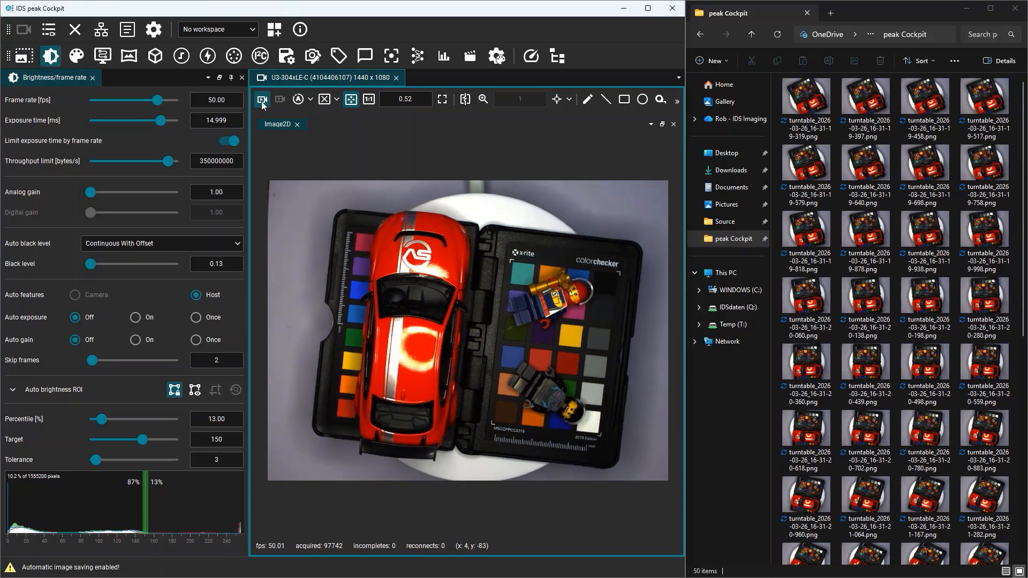
{"action": "left_click", "coordinate": [261, 101]}
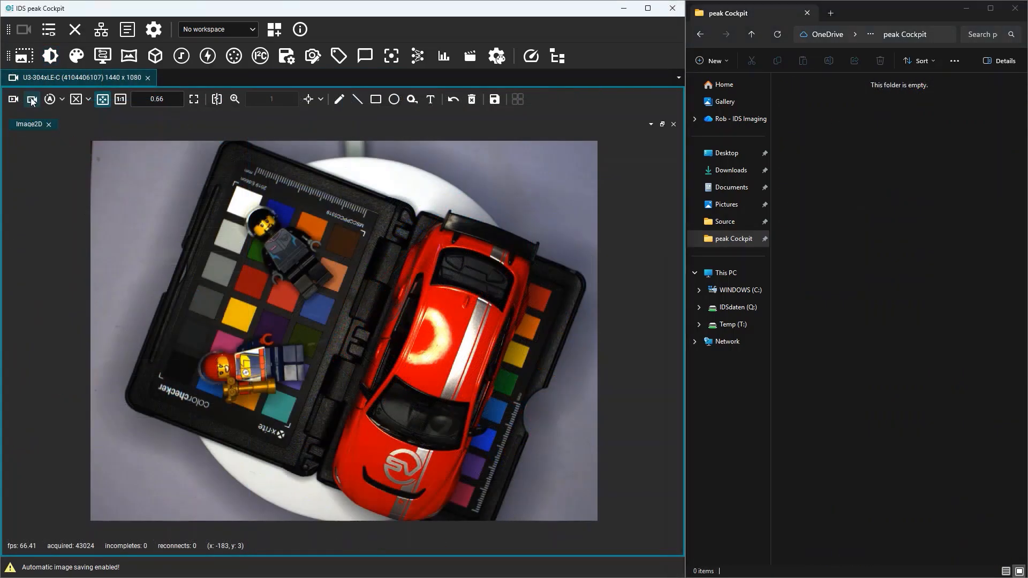
{"action": "left_click", "coordinate": [31, 100]}
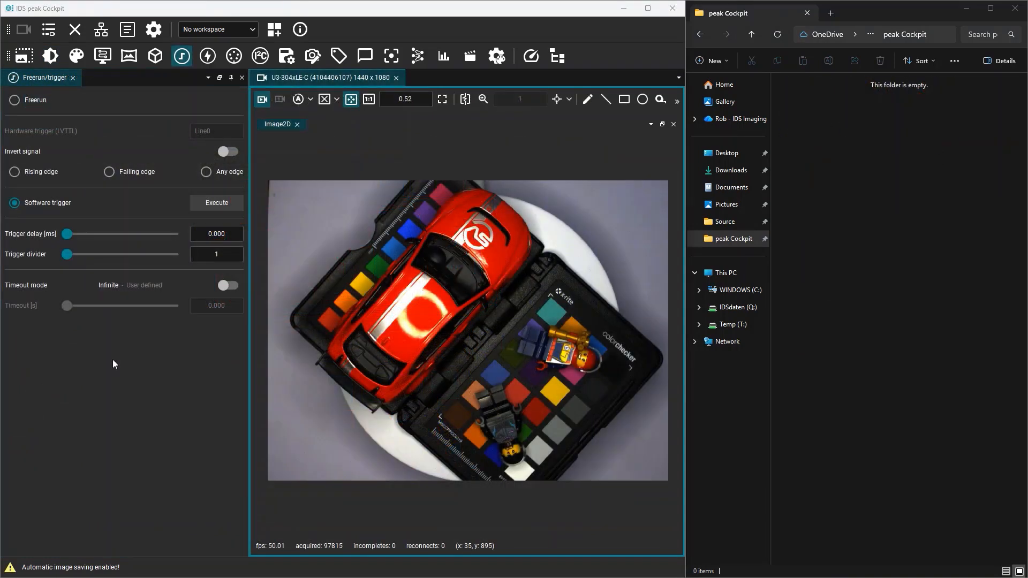
Execute the software trigger repeatedly to capture and automatically save single images.
{"action": "left_click", "coordinate": [220, 204]}
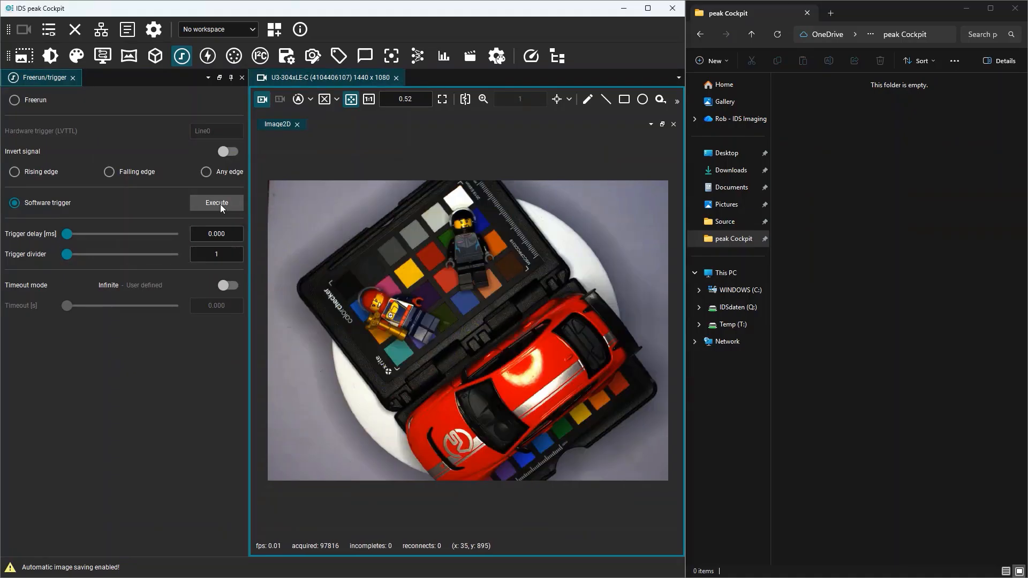
{"action": "left_click", "coordinate": [220, 204]}
{"action": "left_click", "coordinate": [220, 204]}
{"action": "left_click", "coordinate": [219, 203]}
{"action": "left_click", "coordinate": [220, 204]}
{"action": "left_click", "coordinate": [220, 203]}
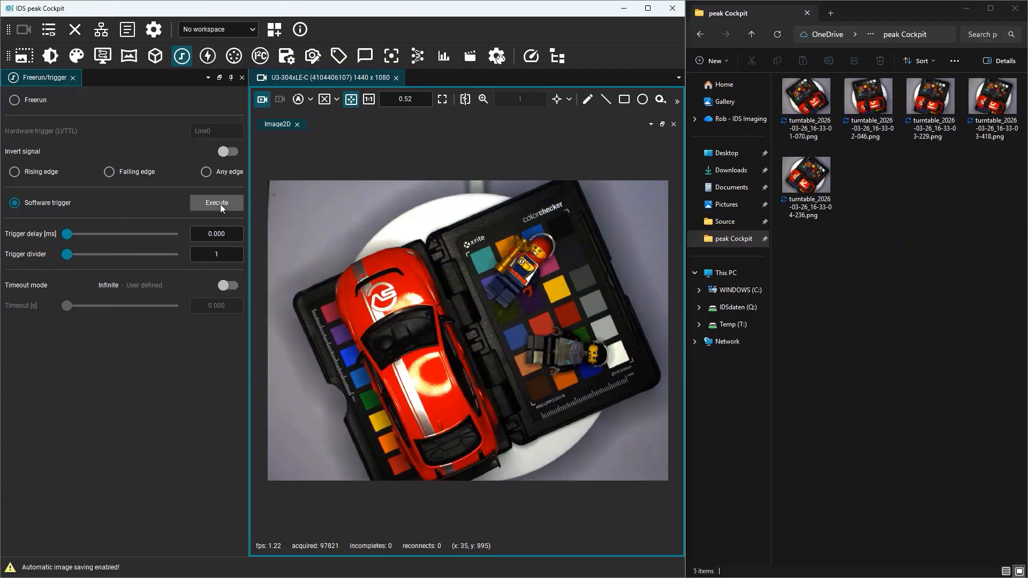
{"action": "left_click", "coordinate": [220, 204]}
{"action": "left_click", "coordinate": [220, 204]}
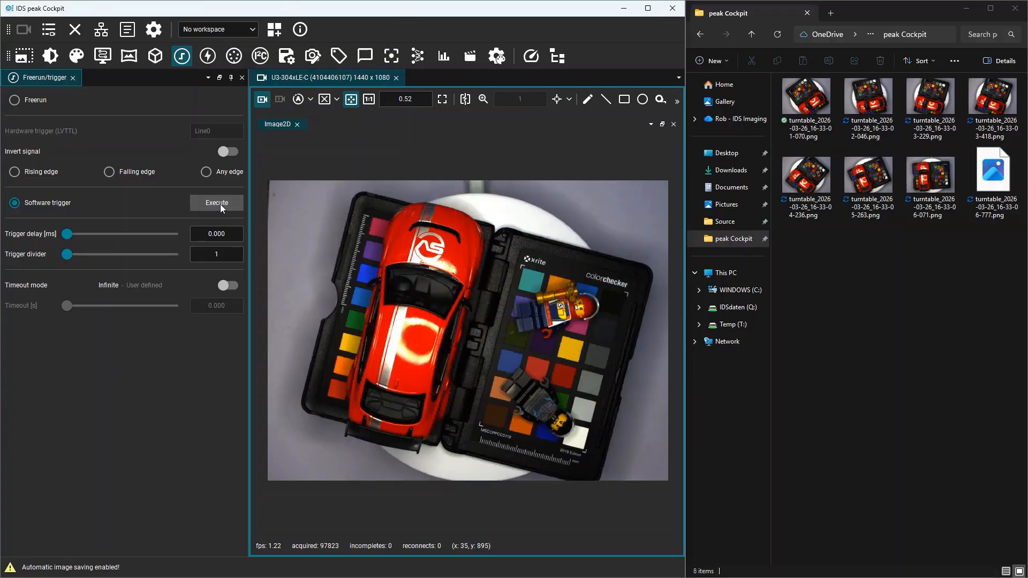
{"action": "left_click", "coordinate": [220, 204]}
{"action": "left_click", "coordinate": [220, 204]}
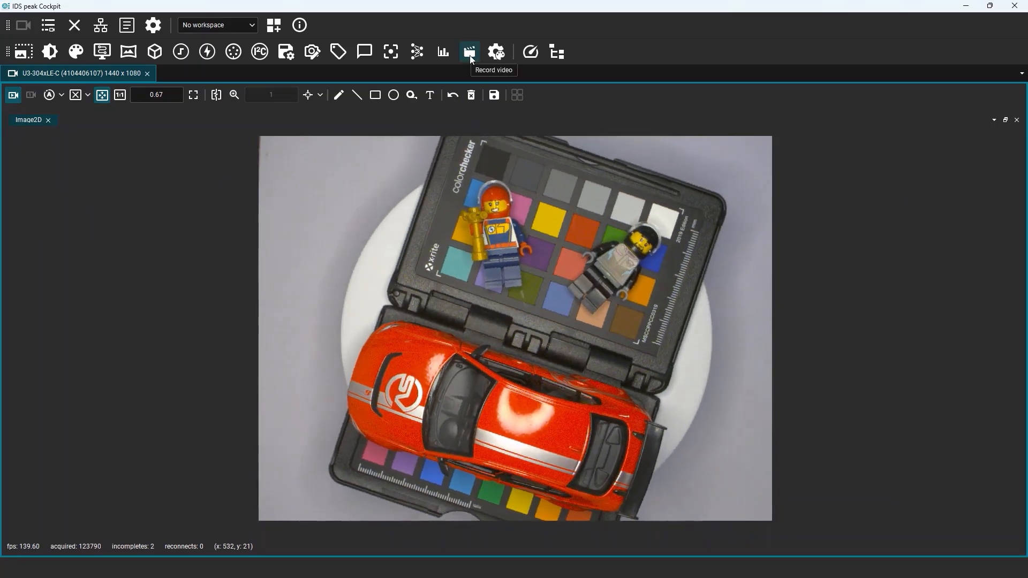
Open the Record video panel and save the video output file as turntable.avi in the peak Cockpit folder.
{"action": "left_click", "coordinate": [470, 53]}
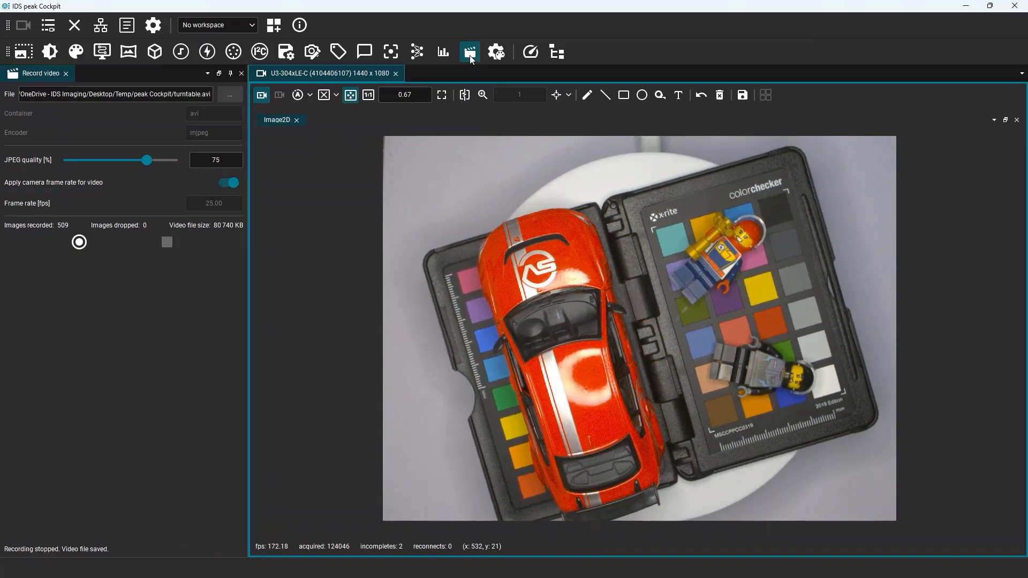
{"action": "left_click", "coordinate": [236, 94]}
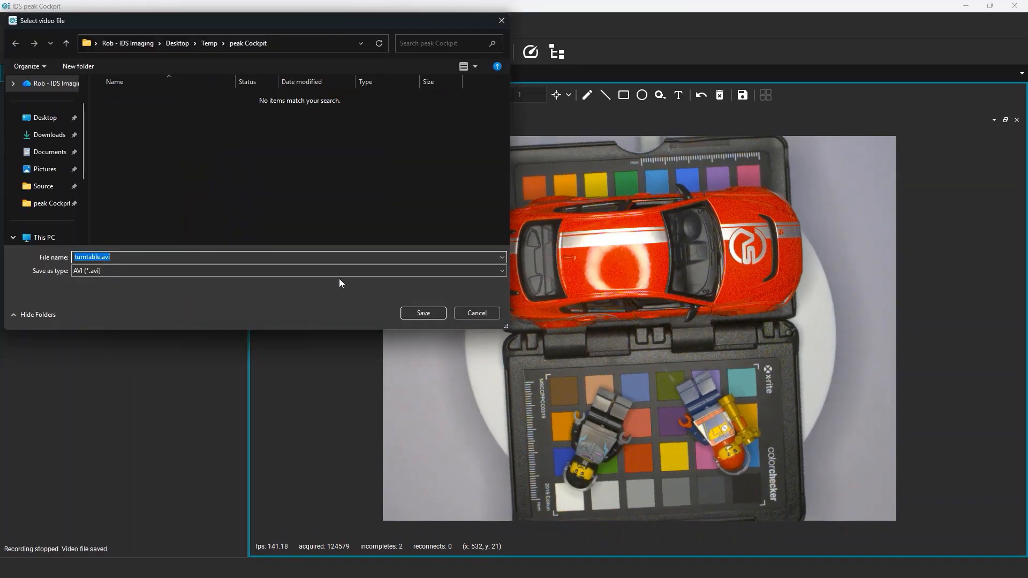
{"action": "left_click", "coordinate": [429, 314]}
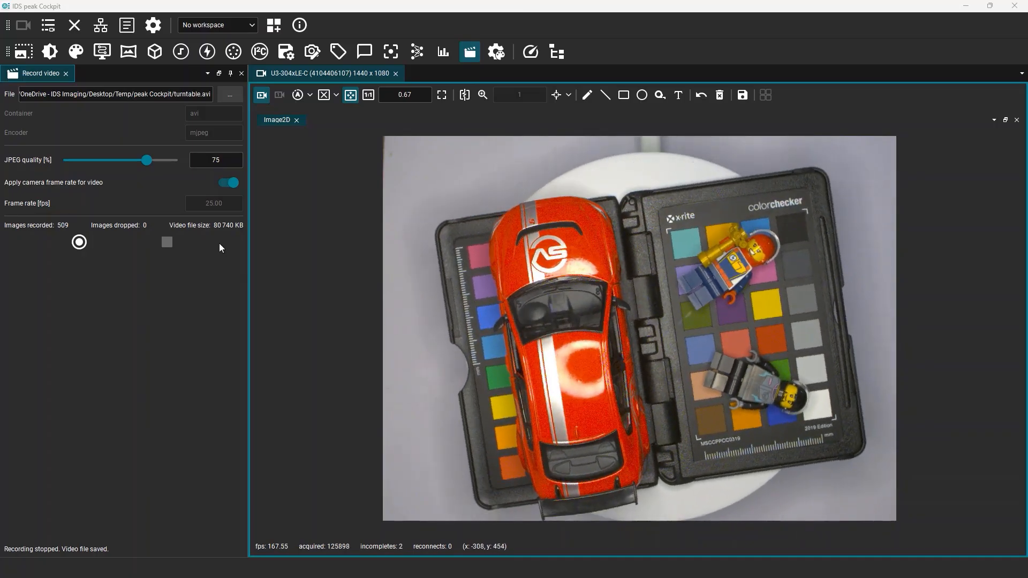
Turn off applying the camera frame rate, record a video at 25 fps, and stop the recording.
{"action": "mouse_move", "coordinate": [146, 160]}
{"action": "left_mouse_down"}
{"action": "mouse_move", "coordinate": [89, 165]}
{"action": "mouse_move", "coordinate": [148, 167]}
{"action": "left_mouse_up"}
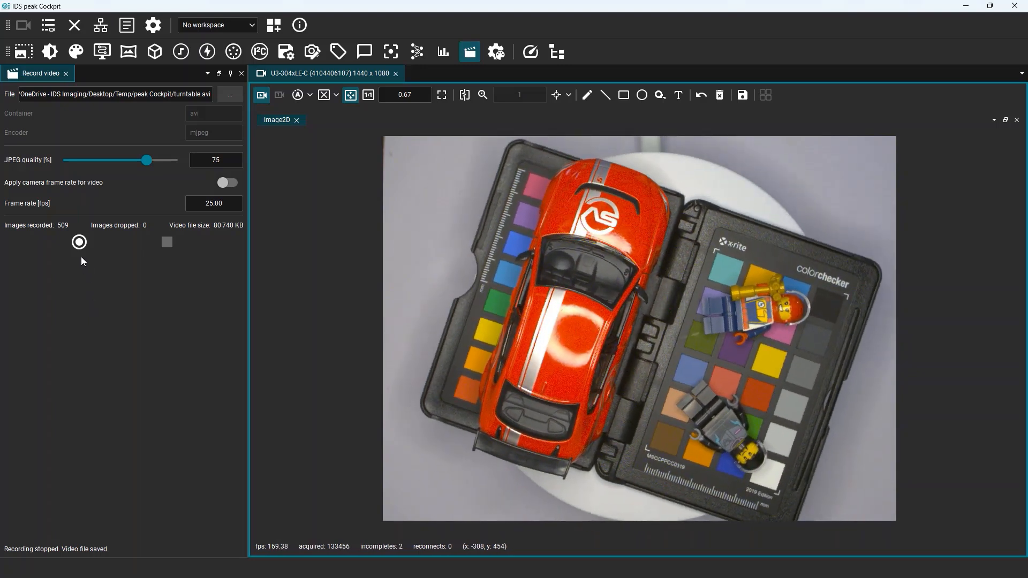
{"action": "left_click", "coordinate": [79, 242]}
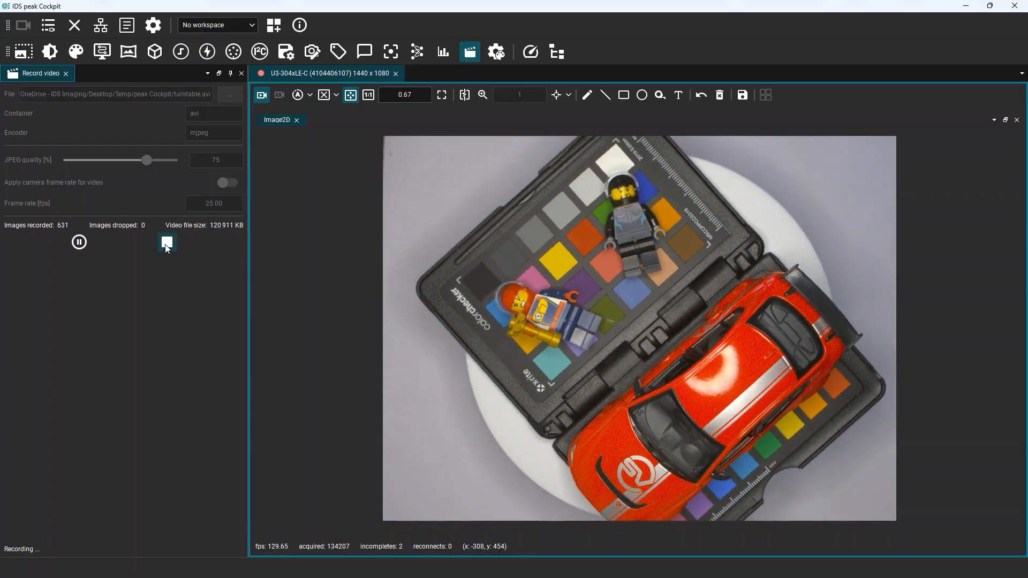
{"action": "left_click", "coordinate": [167, 243]}
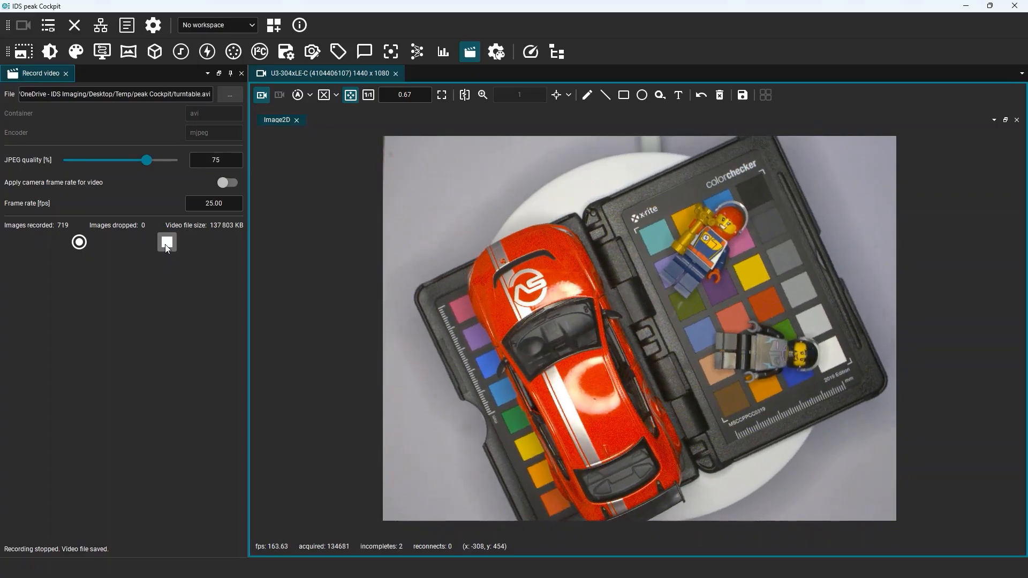
{"action": "left_click", "coordinate": [78, 243]}
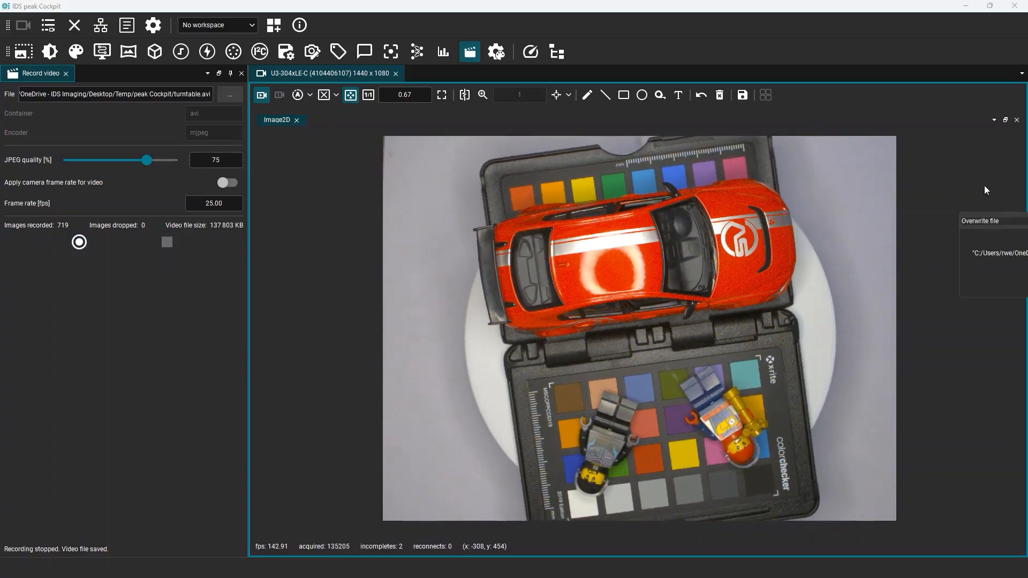
{"action": "left_click_drag", "start_coordinate": [997, 226], "coordinate": [397, 290]}
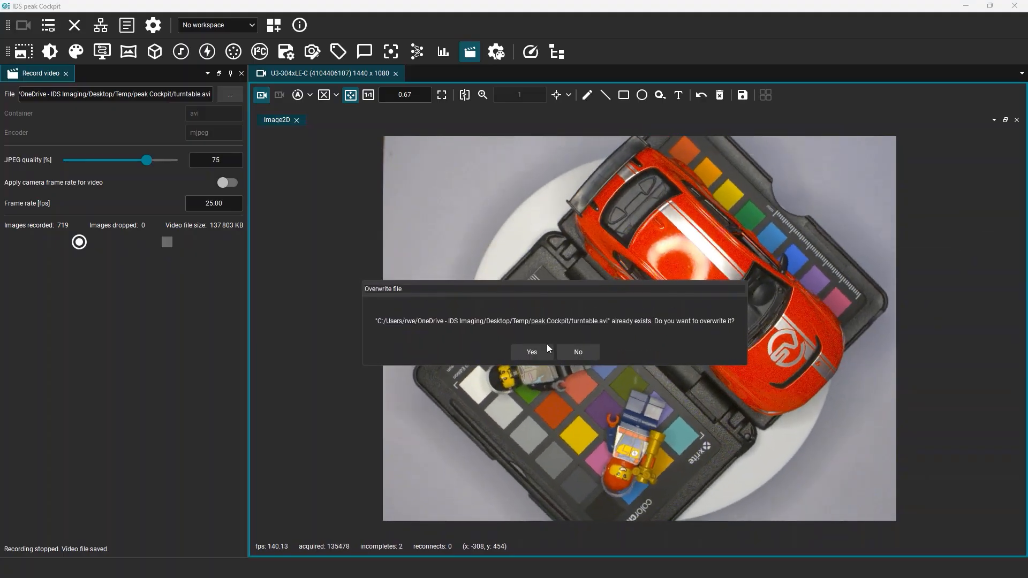
{"action": "left_click", "coordinate": [576, 352]}
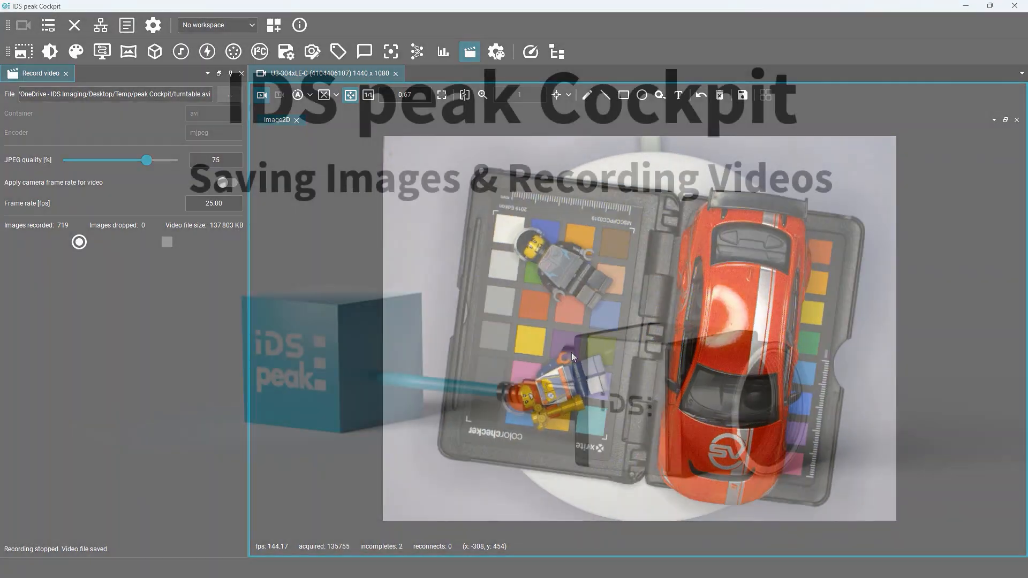